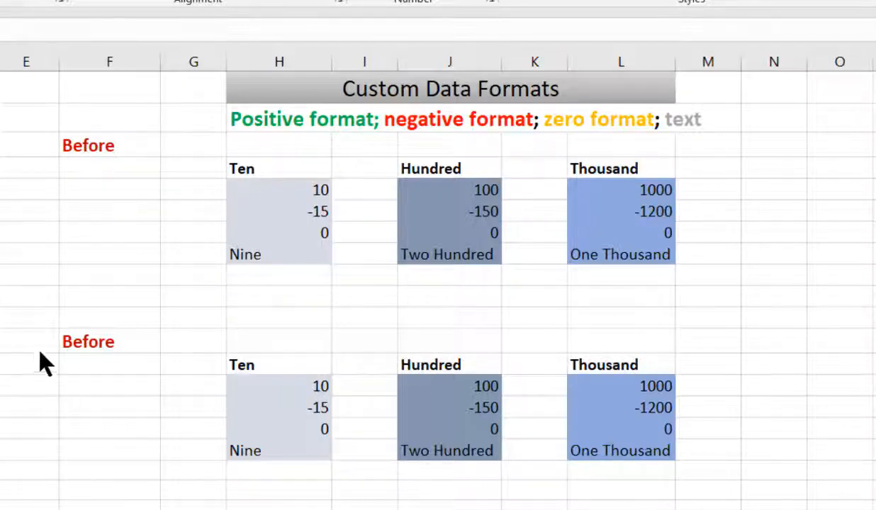
Step: Change the second "Before" label, beside the lower set of data blocks, to "After"
{"action": "left_click", "coordinate": [69, 342]}
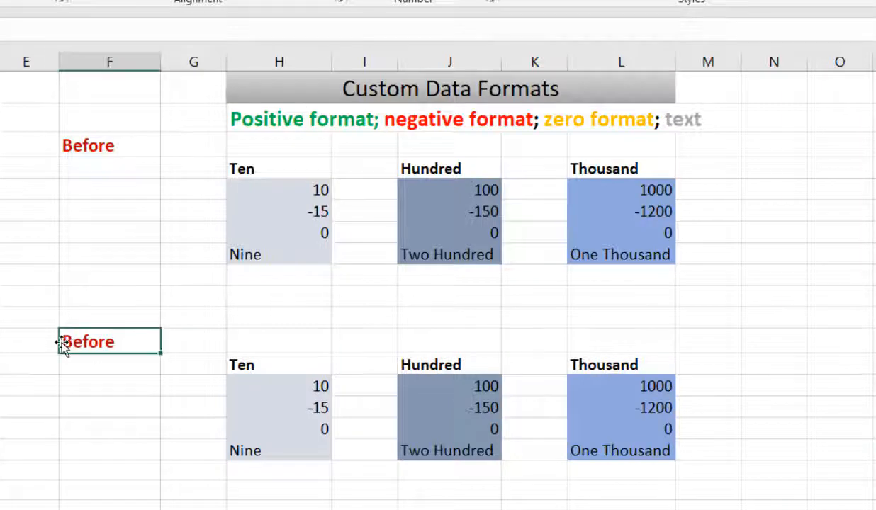
{"action": "type", "text": "After"}
{"action": "left_click", "coordinate": [443, 509]}
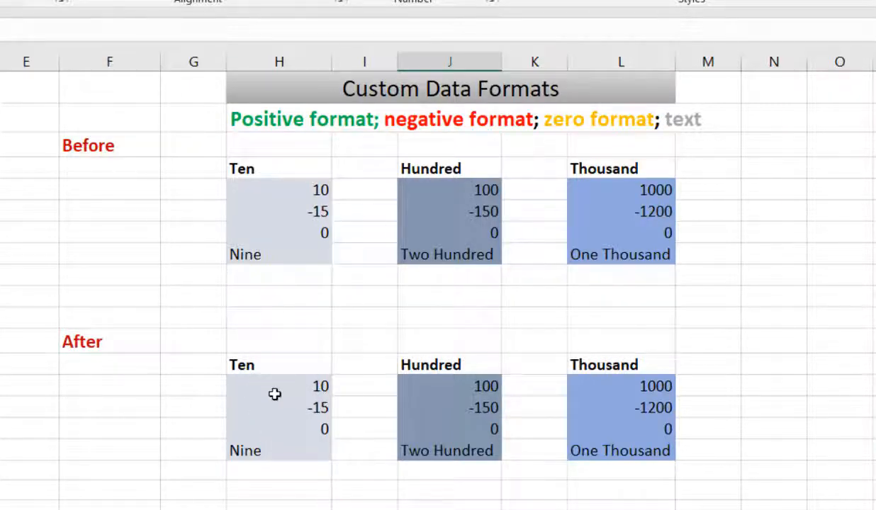
Step: Start a custom number format for the values under Ten, Hundred and Thousand in the After section, based on the code GH₵#,##0;[Red]-GH₵#,##0
{"action": "left_click_drag", "start_coordinate": [272, 390], "coordinate": [266, 445]}
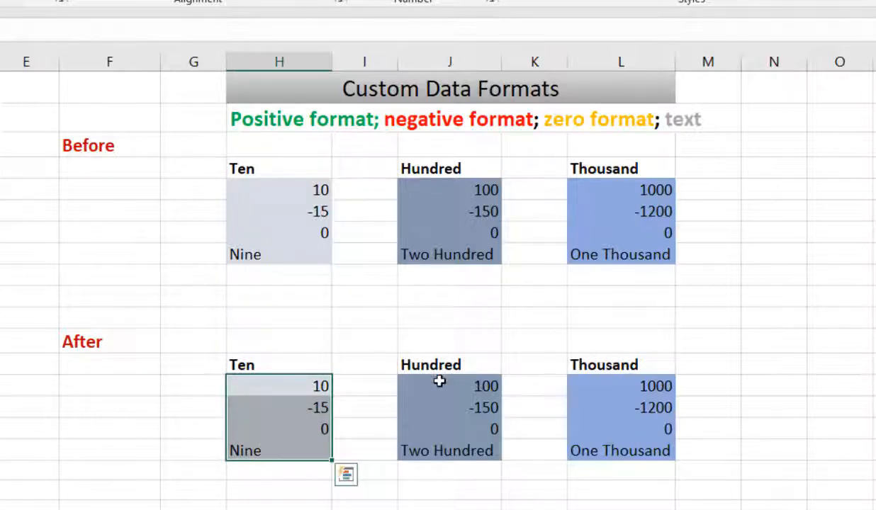
{"action": "left_click_drag", "start_coordinate": [439, 387], "coordinate": [435, 460]}
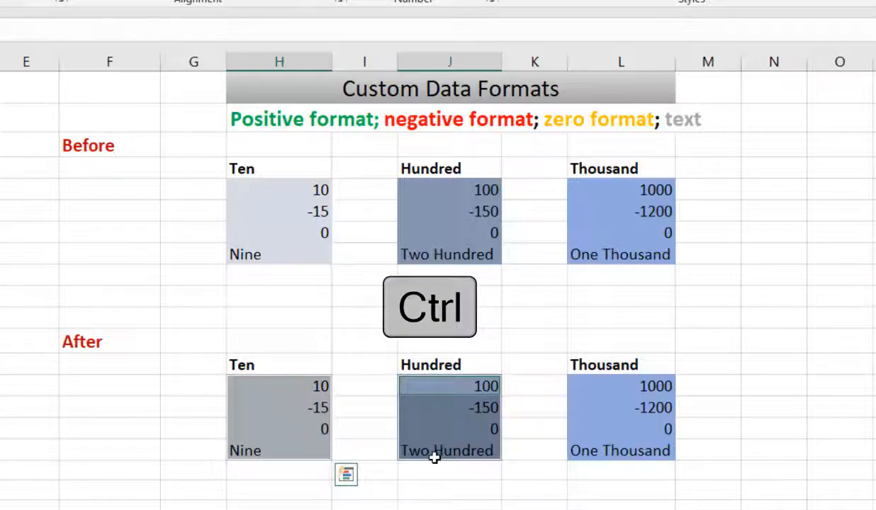
{"action": "left_click_drag", "start_coordinate": [599, 383], "coordinate": [607, 444]}
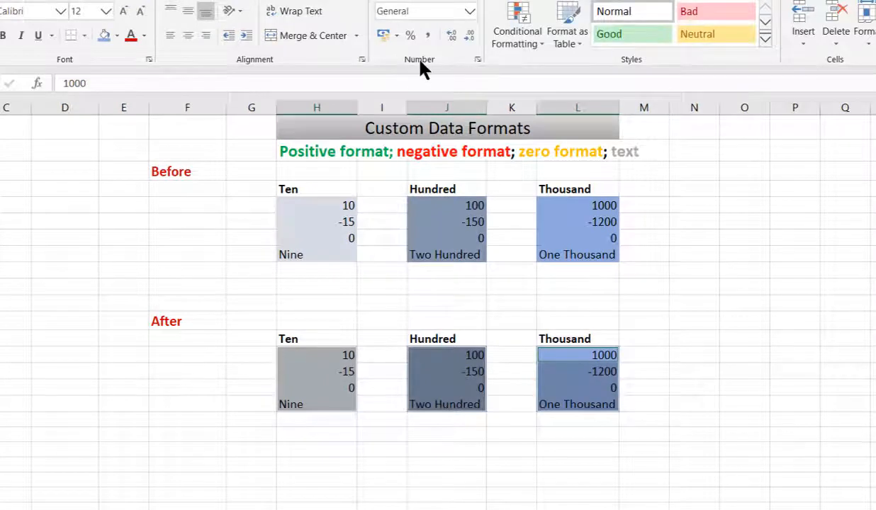
{"action": "left_click", "coordinate": [478, 61]}
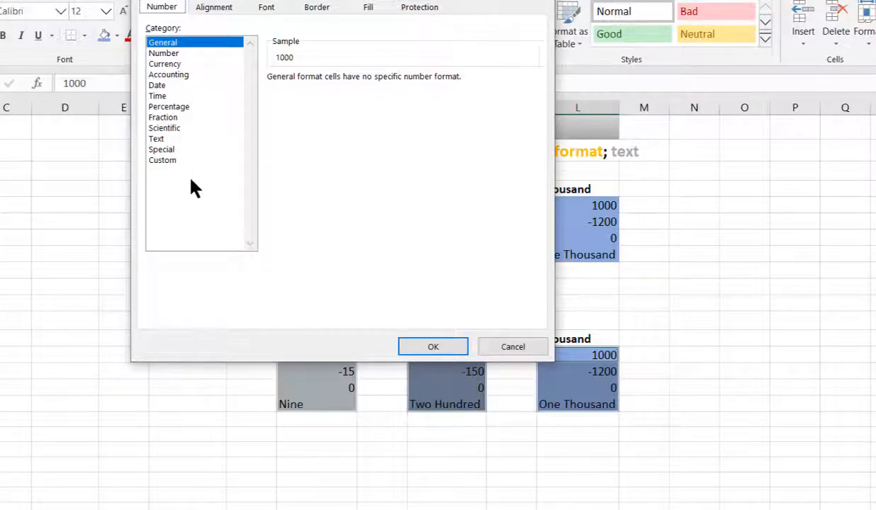
{"action": "left_click", "coordinate": [164, 161]}
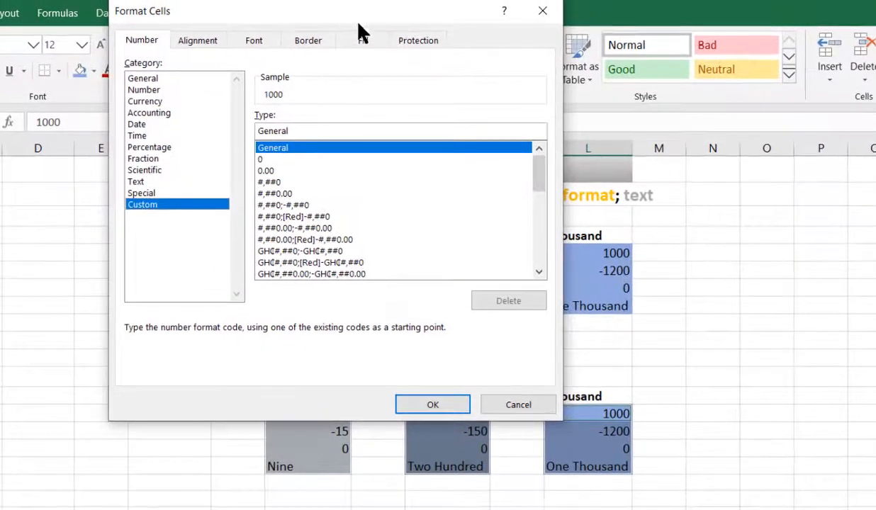
{"action": "left_click_drag", "start_coordinate": [344, 4], "coordinate": [423, 32]}
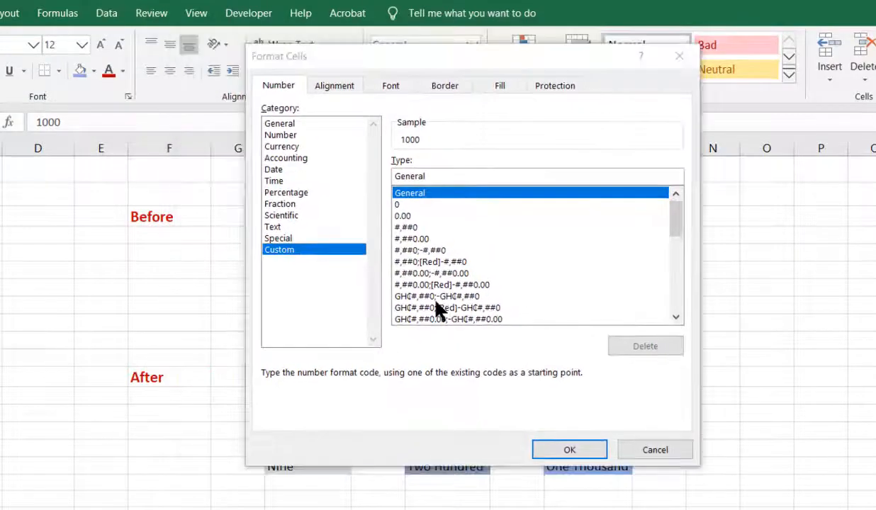
{"action": "left_click", "coordinate": [438, 308]}
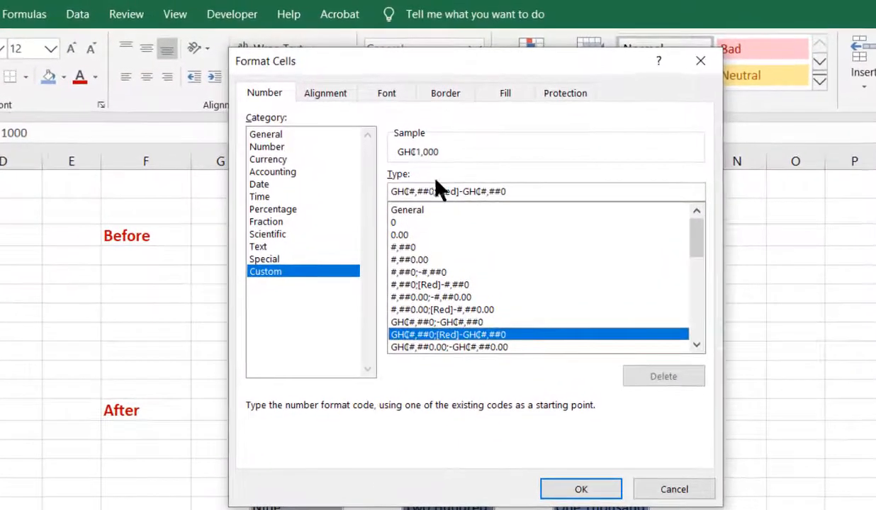
Step: Change the positive section of the format code to [Green]#,##0, without the GH₵ currency prefix
{"action": "left_click", "coordinate": [410, 192]}
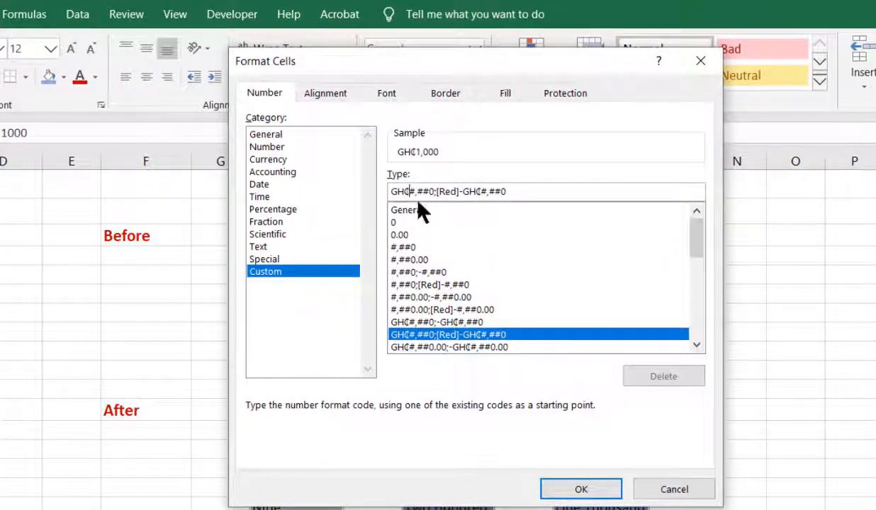
{"action": "key", "text": "BackSpace"}
{"action": "key", "text": "BackSpace"}
{"action": "key", "text": "BackSpace"}
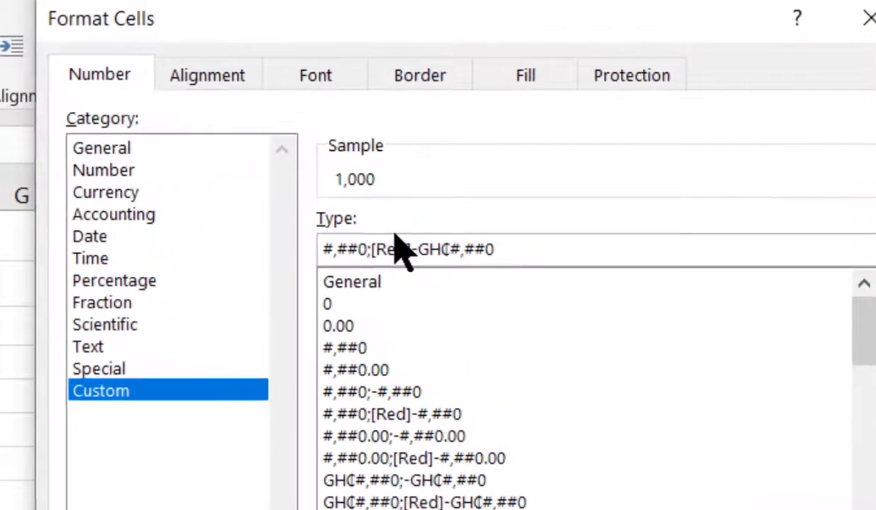
{"action": "type", "text": "{"}
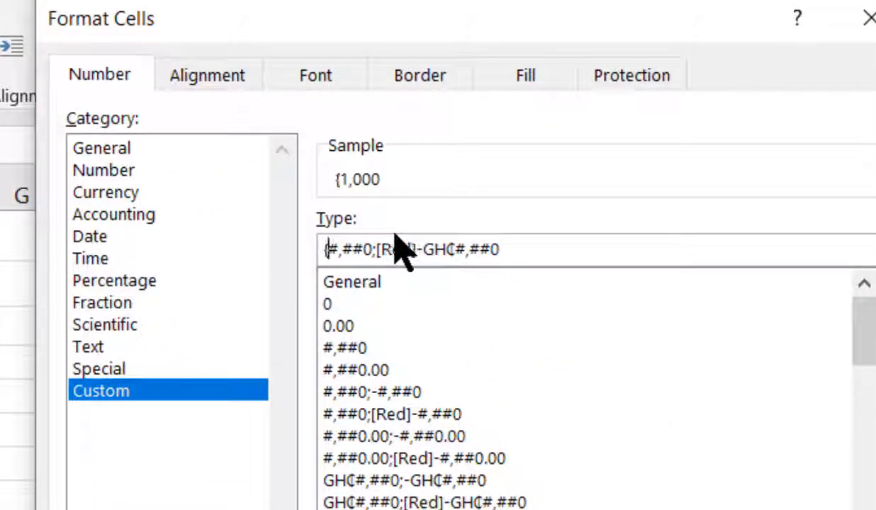
{"action": "key", "text": "BackSpace"}
{"action": "type", "text": "["}
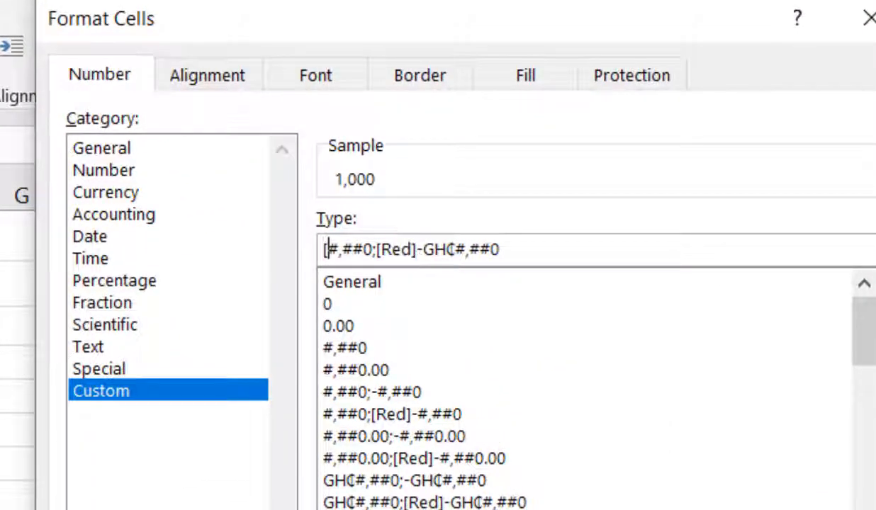
{"action": "type", "text": "Gree"}
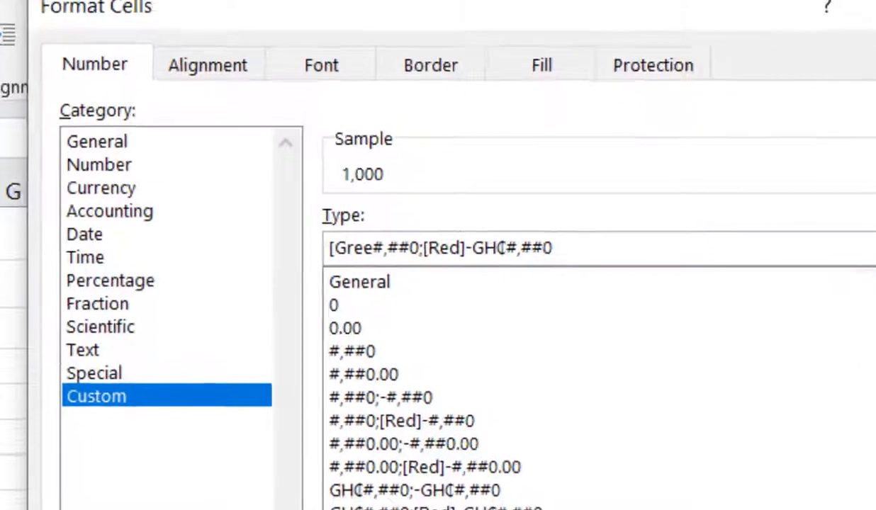
{"action": "type", "text": "n"}
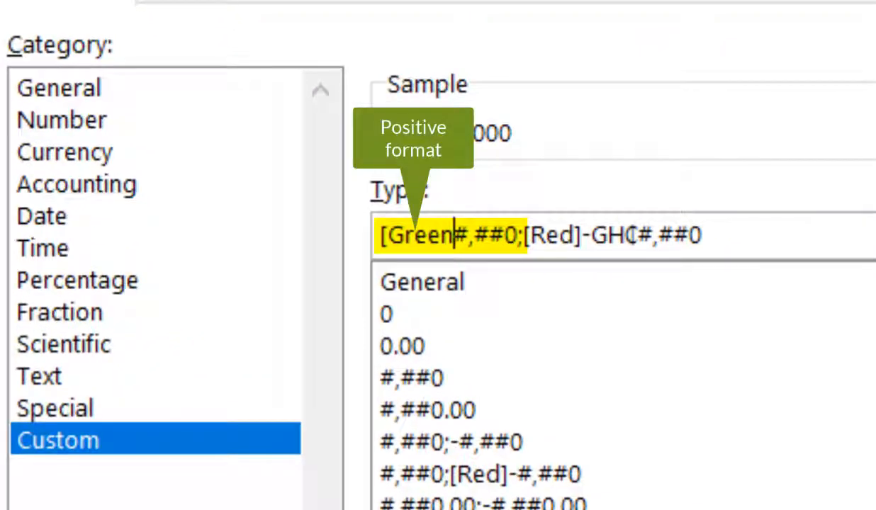
{"action": "type", "text": "]"}
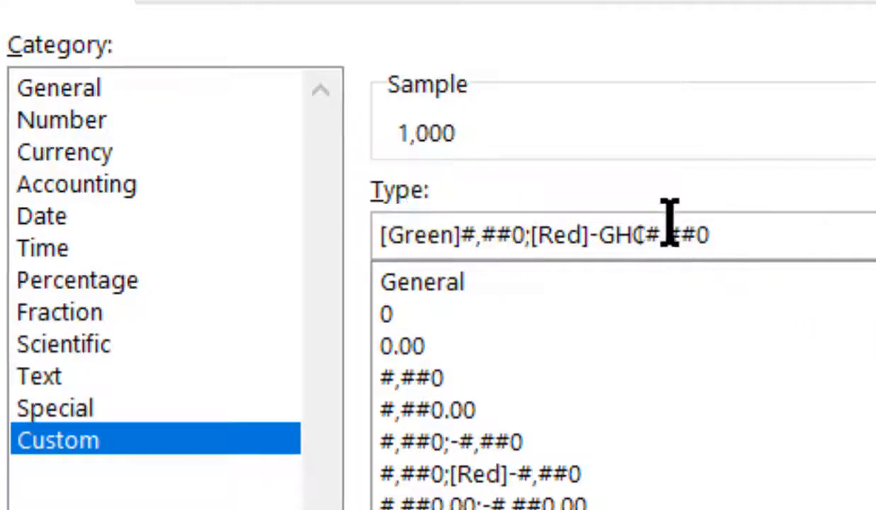
Step: Remove the GH₵ prefix from the negative section of the format code, leaving [Red]-#,##0
{"action": "left_click", "coordinate": [643, 233]}
{"action": "key", "text": "BackSpace"}
{"action": "key", "text": "BackSpace"}
{"action": "key", "text": "BackSpace"}
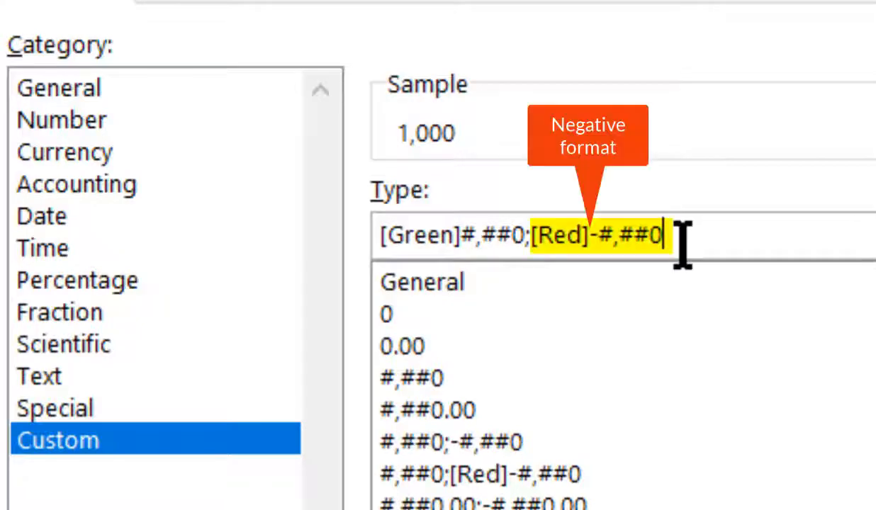
Step: Add a third section to the format code that shows zero values as [blue]"Zero"
{"action": "type", "text": ";"}
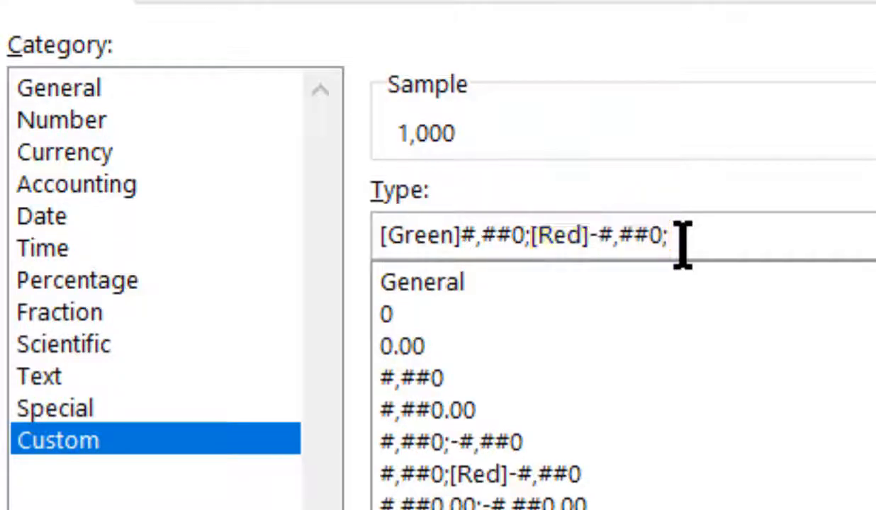
{"action": "type", "text": "[Blue]"}
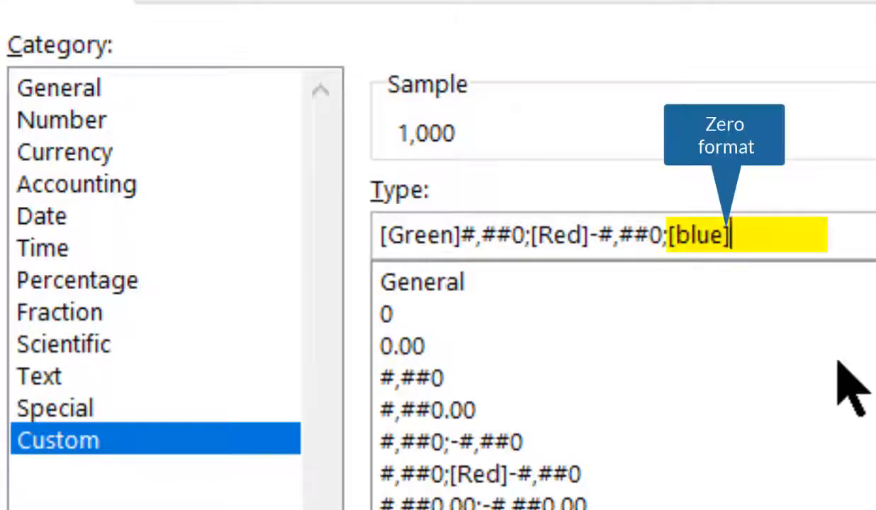
{"action": "type", "text": "\""}
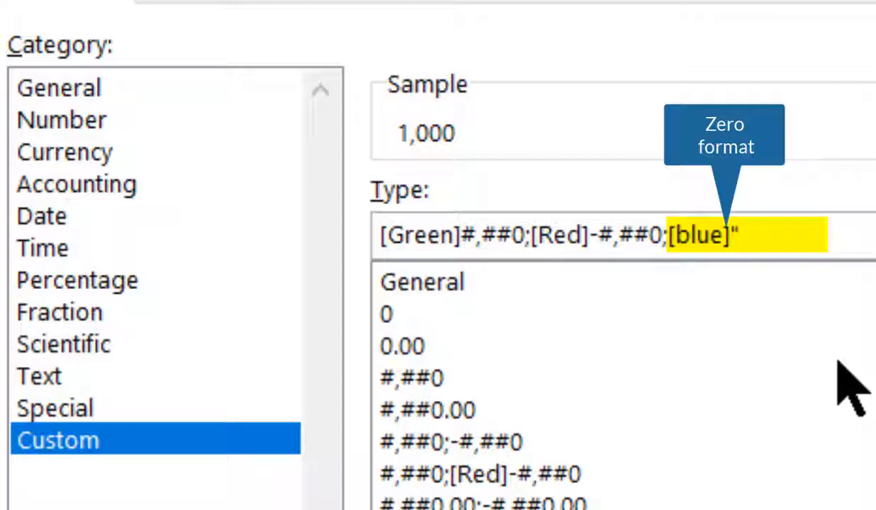
{"action": "type", "text": "Zero\""}
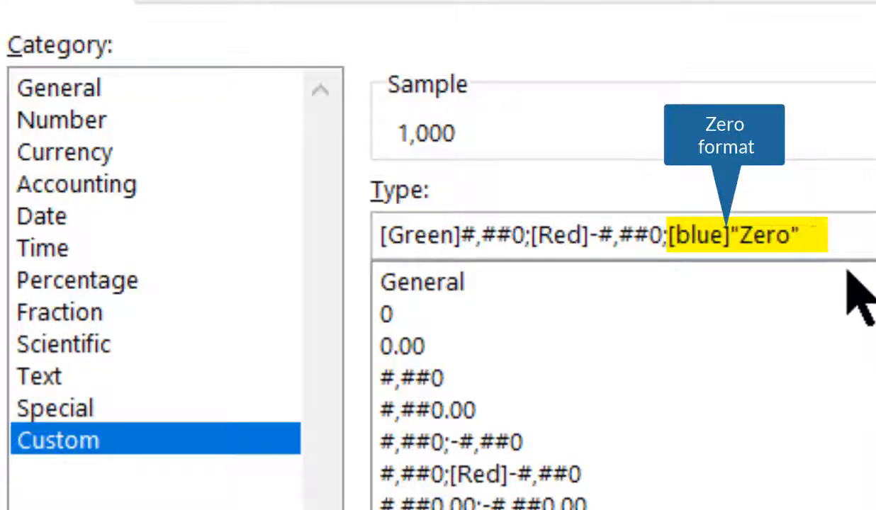
Step: Add a fourth section that shows text entries as "Invalid Data" and apply the custom format to the selected cells
{"action": "type", "text": ";"}
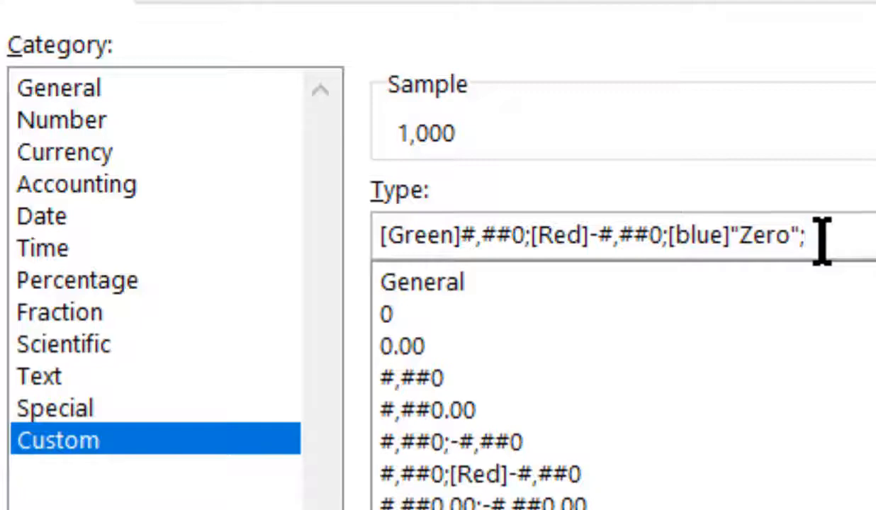
{"action": "type", "text": "\"Invalid Da"}
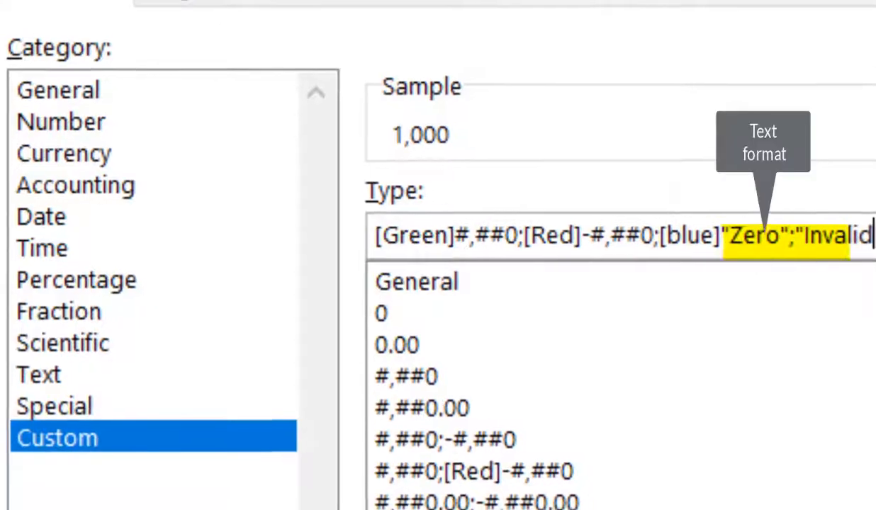
{"action": "type", "text": "ta"}
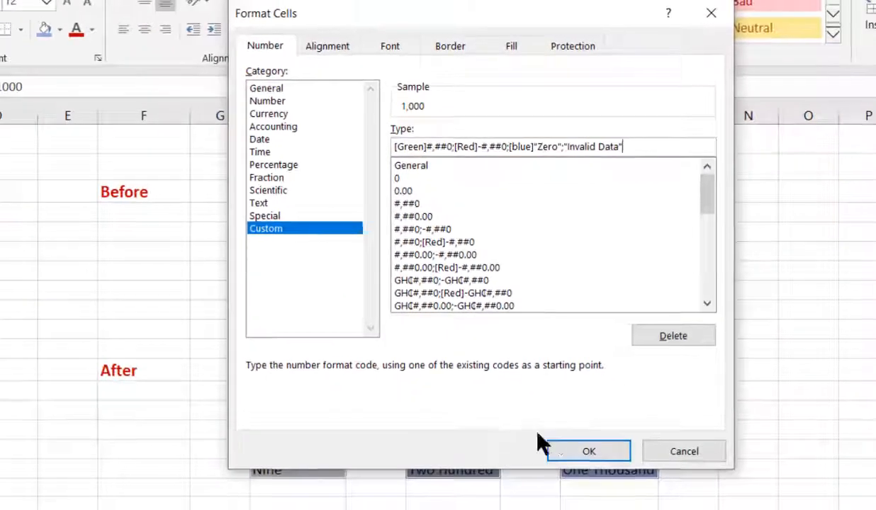
{"action": "left_click", "coordinate": [572, 453]}
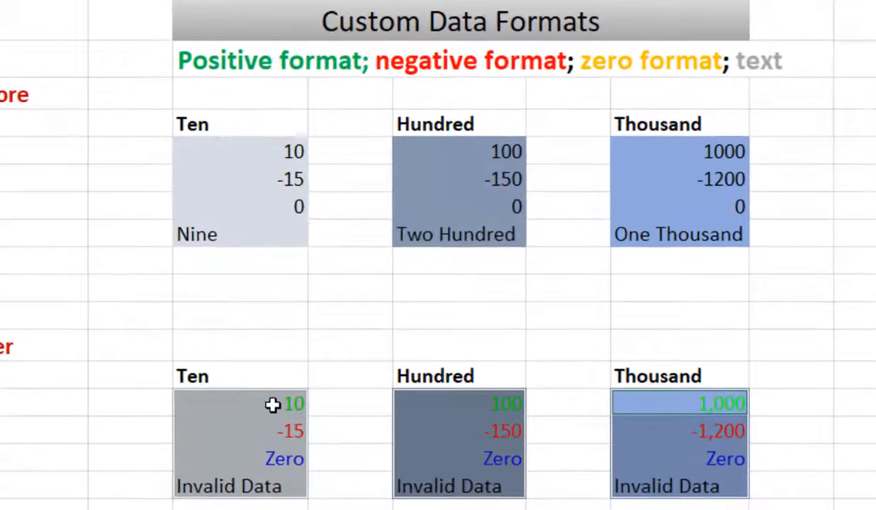
Step: Examine how positive, negative, zero and text entries appear in the formatted After blocks compared with the Before blocks
{"action": "left_click", "coordinate": [286, 405]}
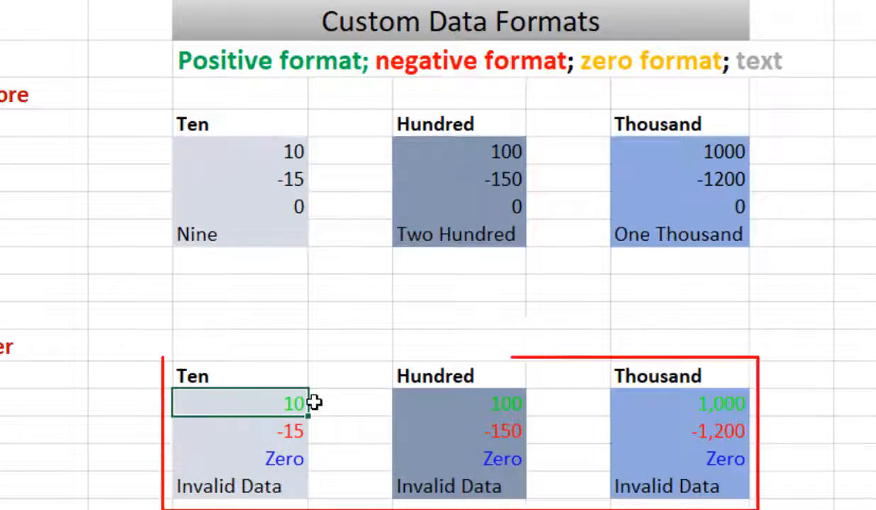
{"action": "left_click", "coordinate": [463, 411]}
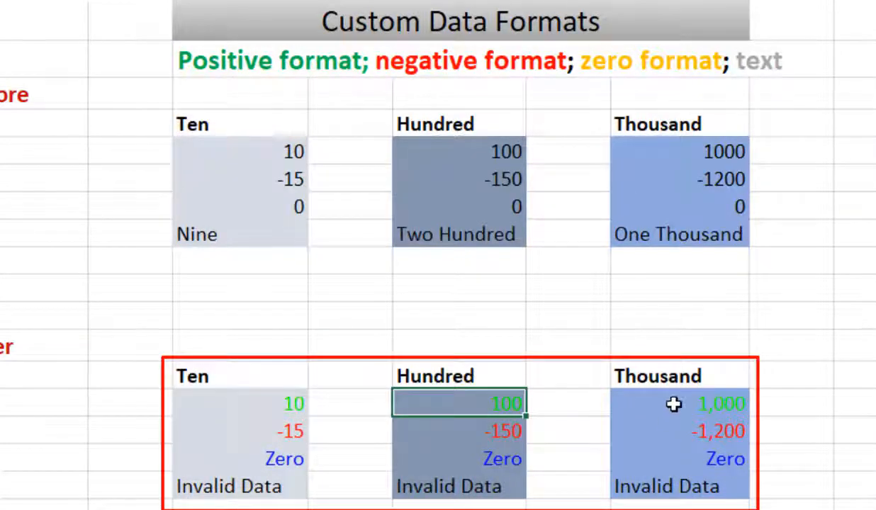
{"action": "left_click", "coordinate": [672, 402]}
{"action": "left_click", "coordinate": [297, 435]}
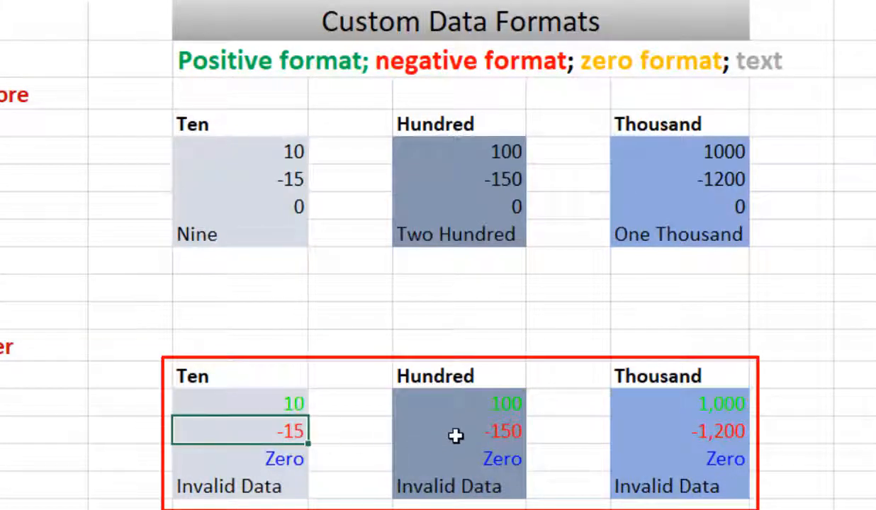
{"action": "left_click", "coordinate": [456, 434]}
{"action": "left_click", "coordinate": [674, 431]}
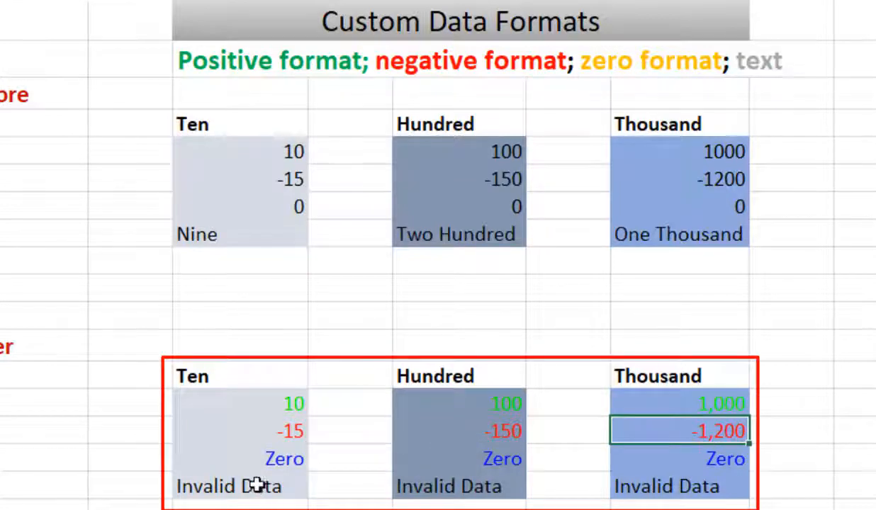
{"action": "left_click", "coordinate": [287, 206]}
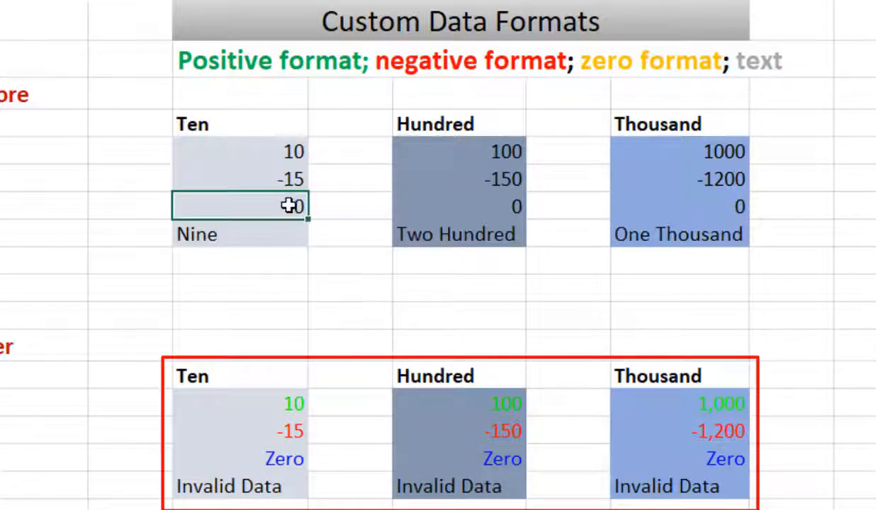
{"action": "left_click", "coordinate": [267, 466]}
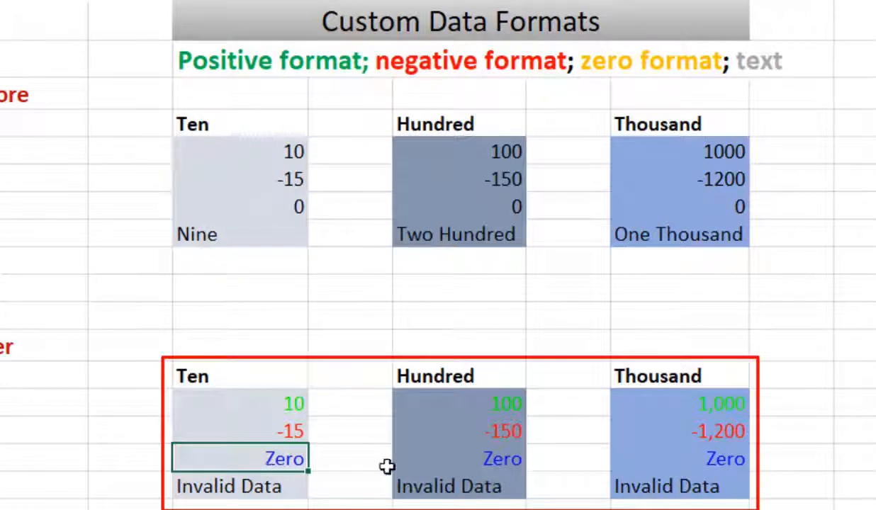
{"action": "left_click", "coordinate": [702, 460]}
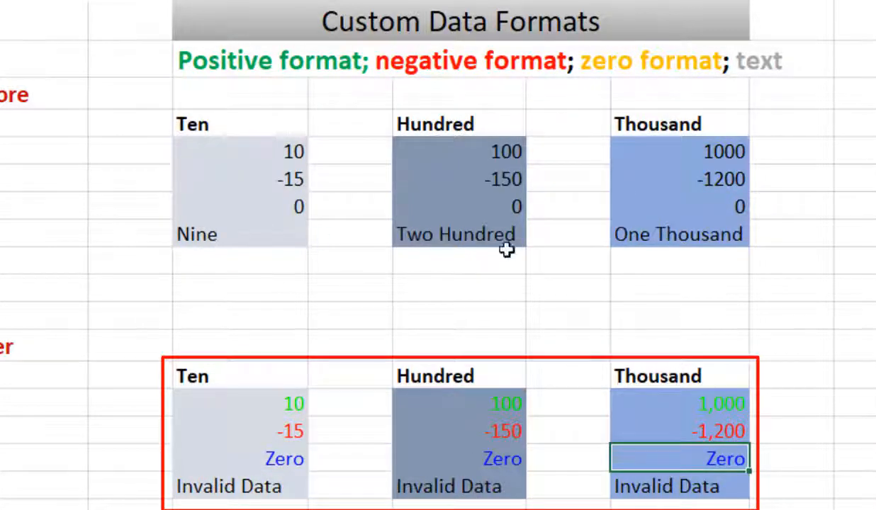
{"action": "left_click", "coordinate": [256, 488]}
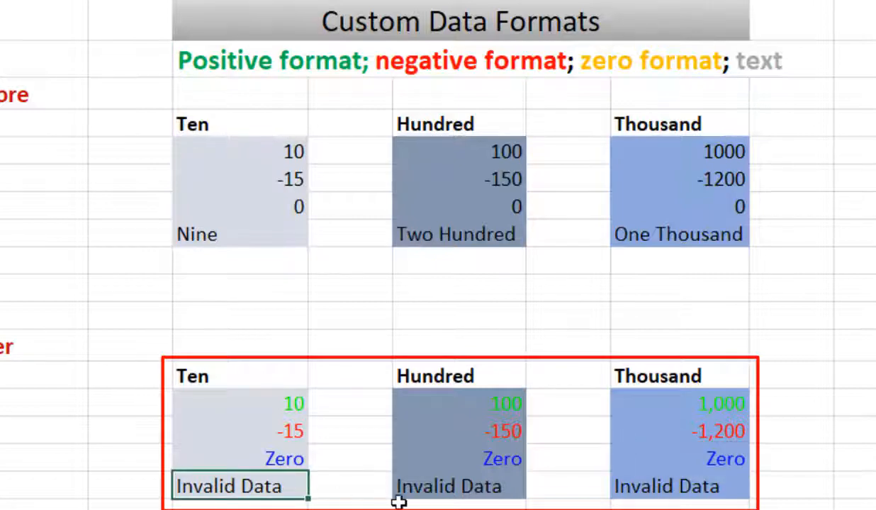
{"action": "left_click", "coordinate": [418, 485]}
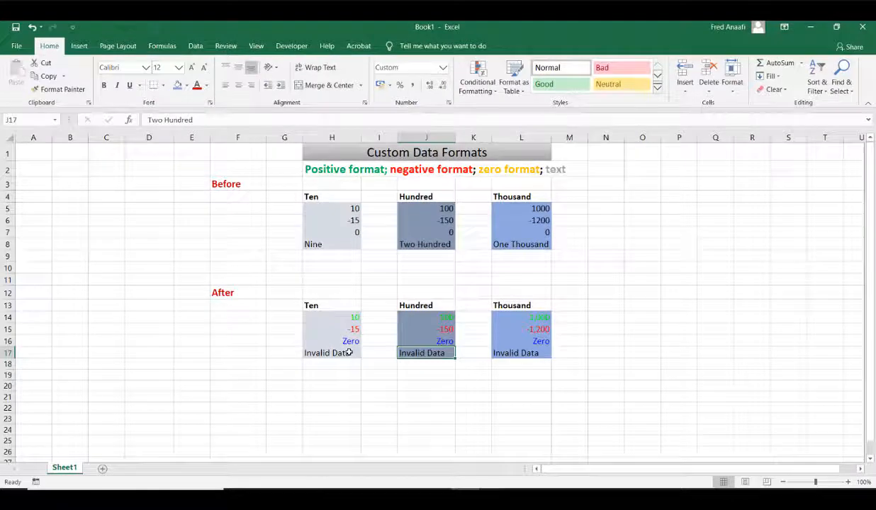
Step: Copy the formatting of cell H17 to cells H18:H22 with Format Painter
{"action": "left_click", "coordinate": [278, 489]}
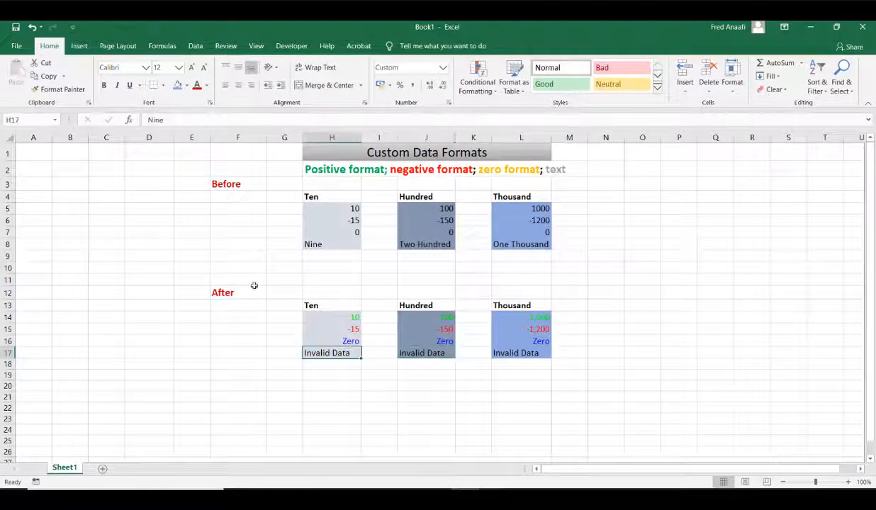
{"action": "left_click", "coordinate": [50, 92]}
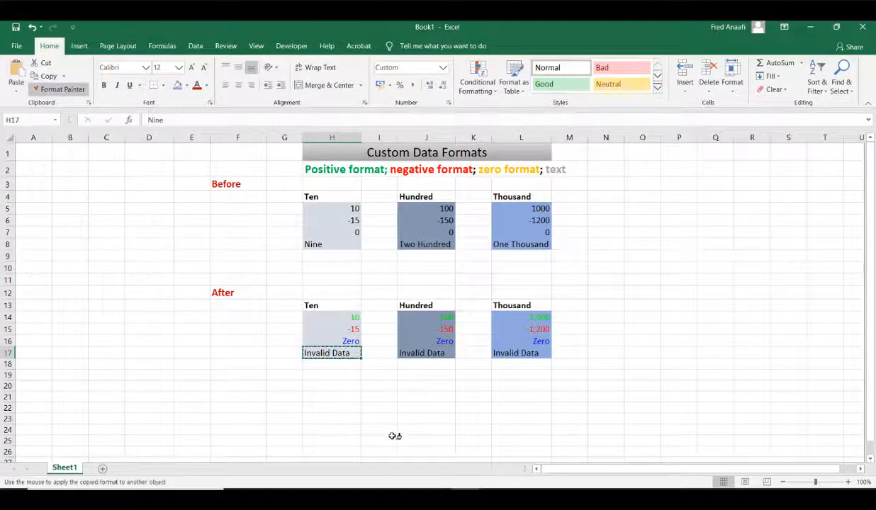
{"action": "left_click_drag", "start_coordinate": [332, 366], "coordinate": [333, 414]}
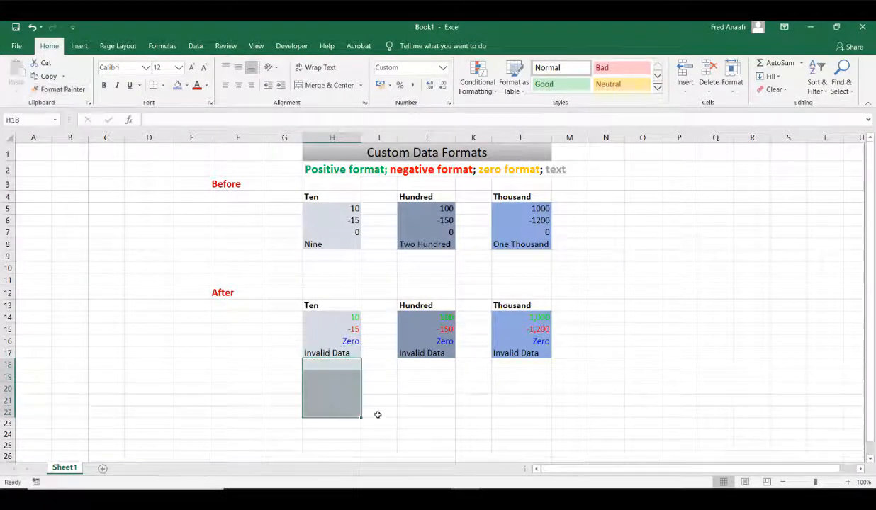
Step: Enter "Text" in cell H21 to test the copied custom format
{"action": "left_click", "coordinate": [343, 402]}
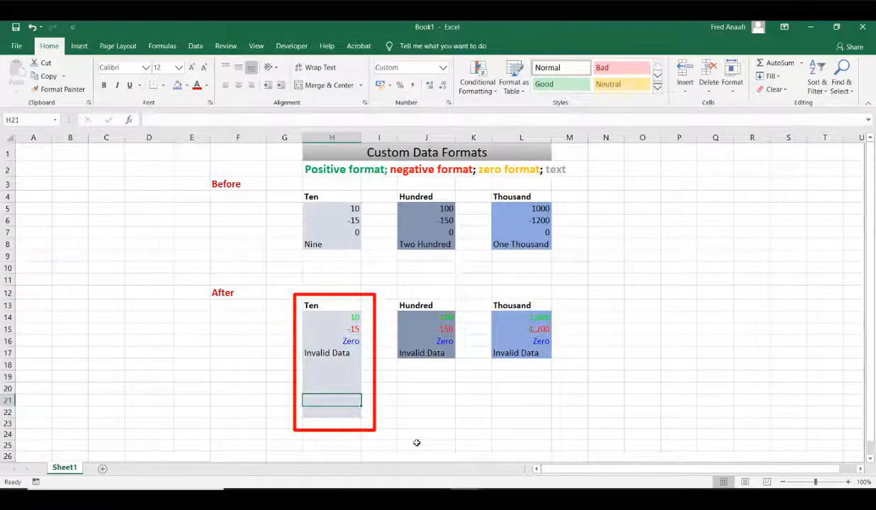
{"action": "type", "text": "T"}
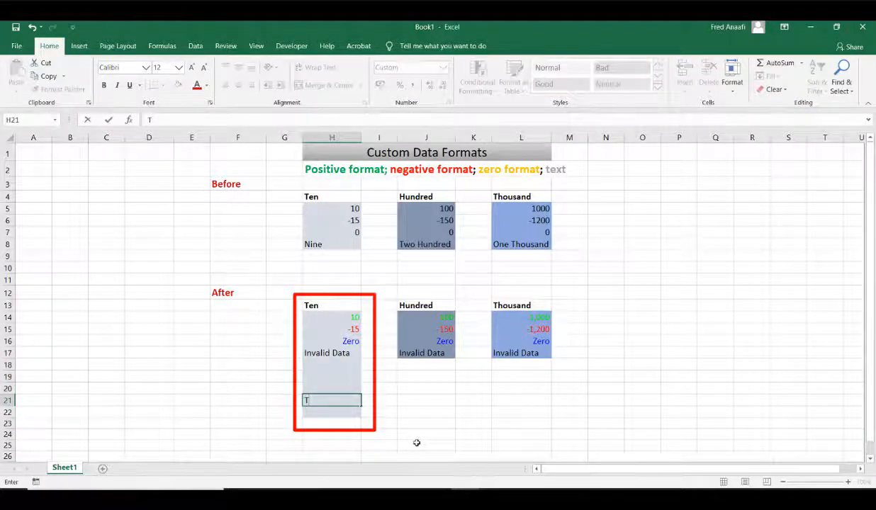
{"action": "type", "text": "ext"}
{"action": "key", "text": "Return"}
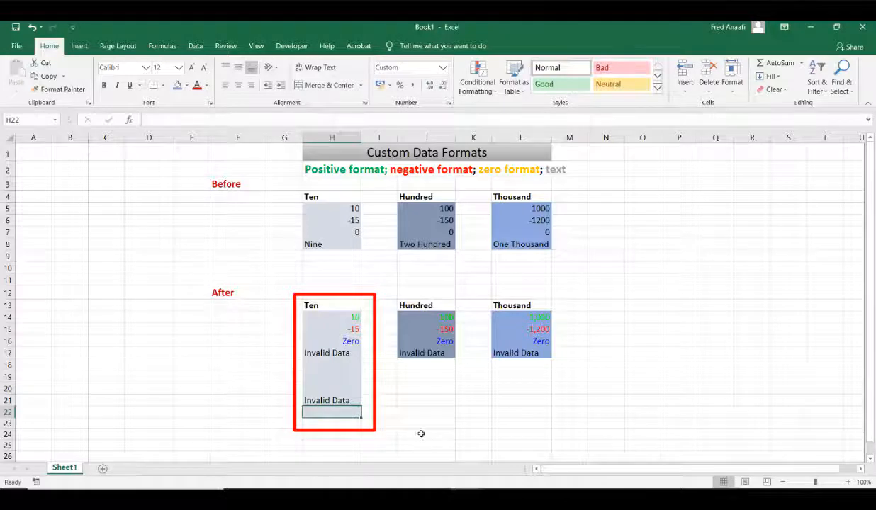